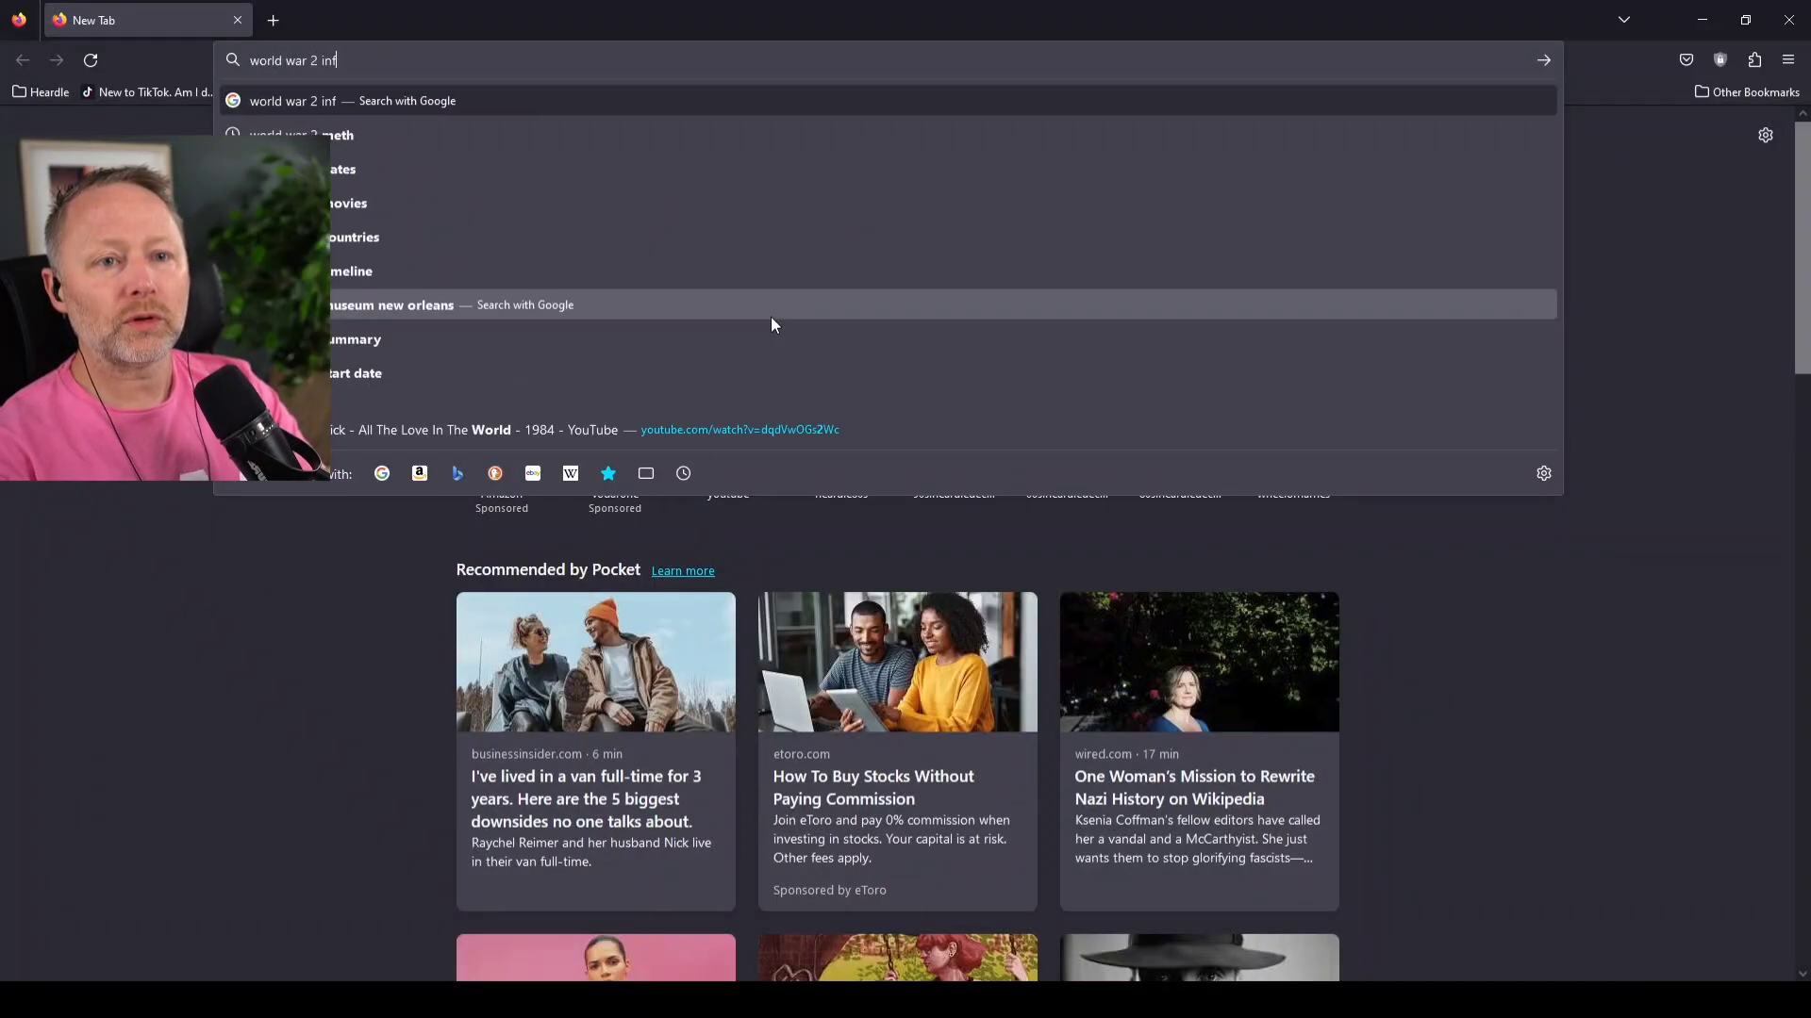
text(latable tanks)
Search 'world war 2 inflatable tanks' and preview the Medium inflatable tanks photo
key(Return)
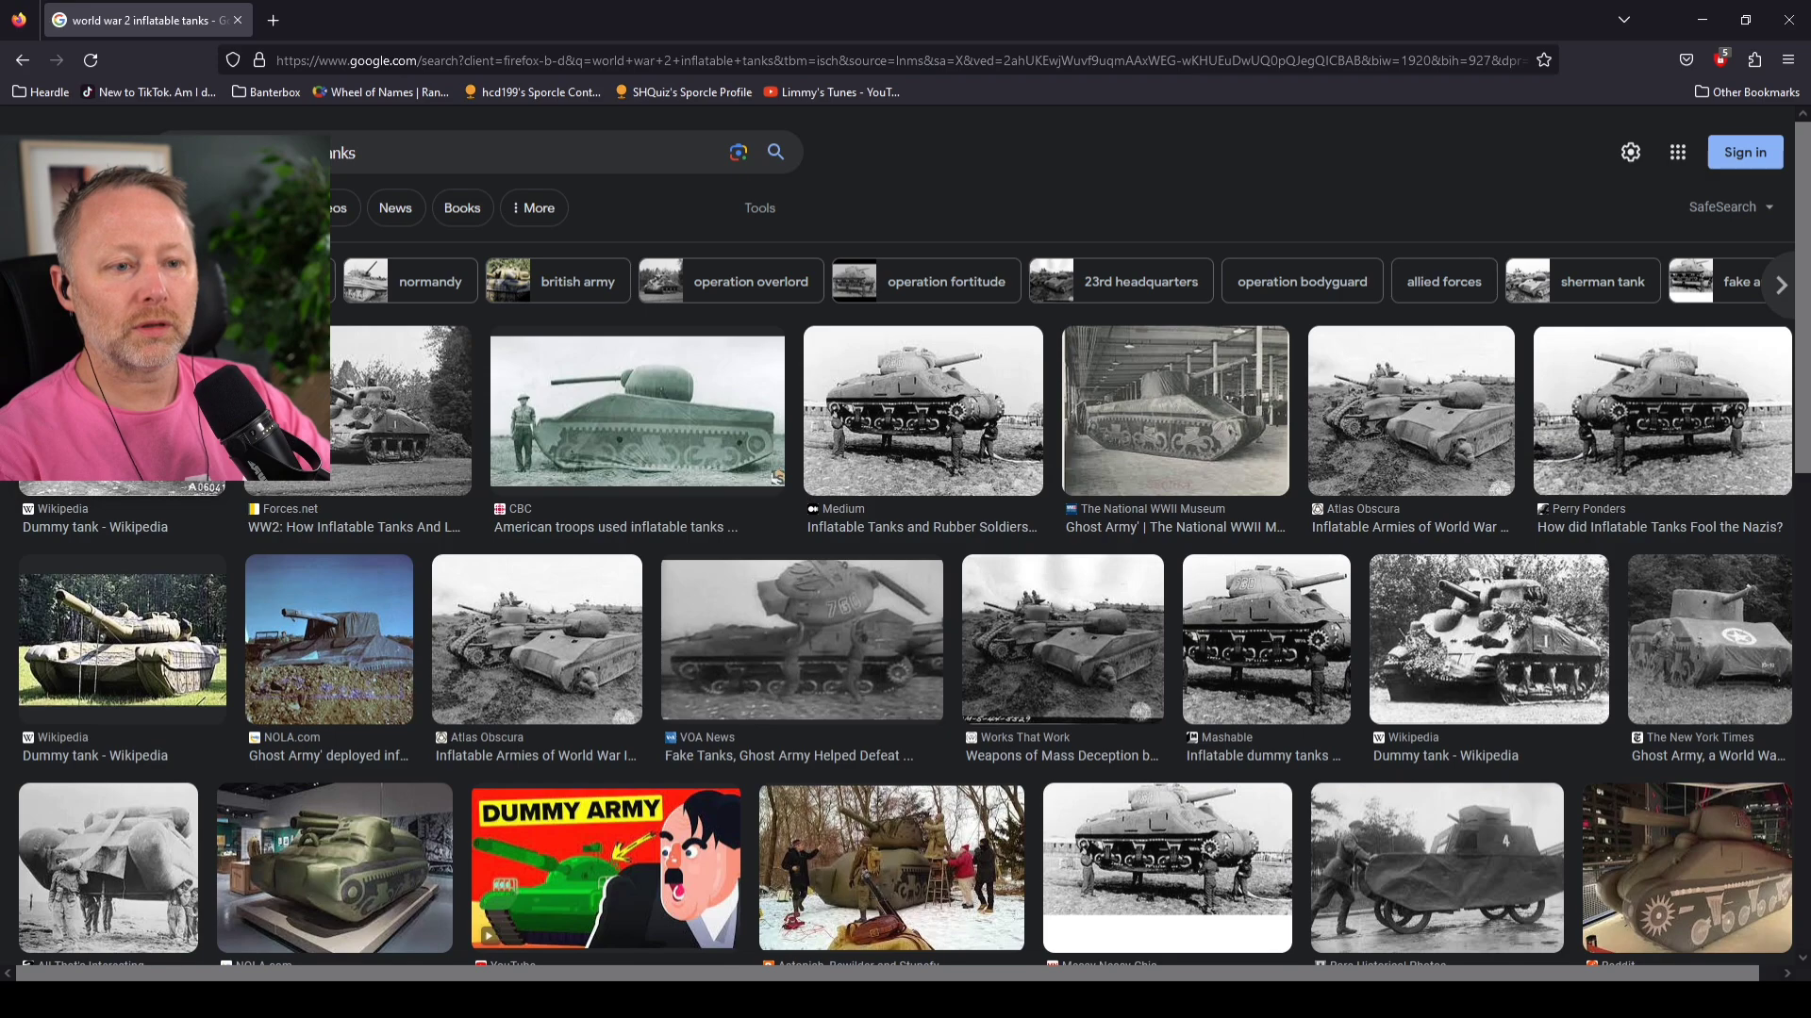
click(906, 417)
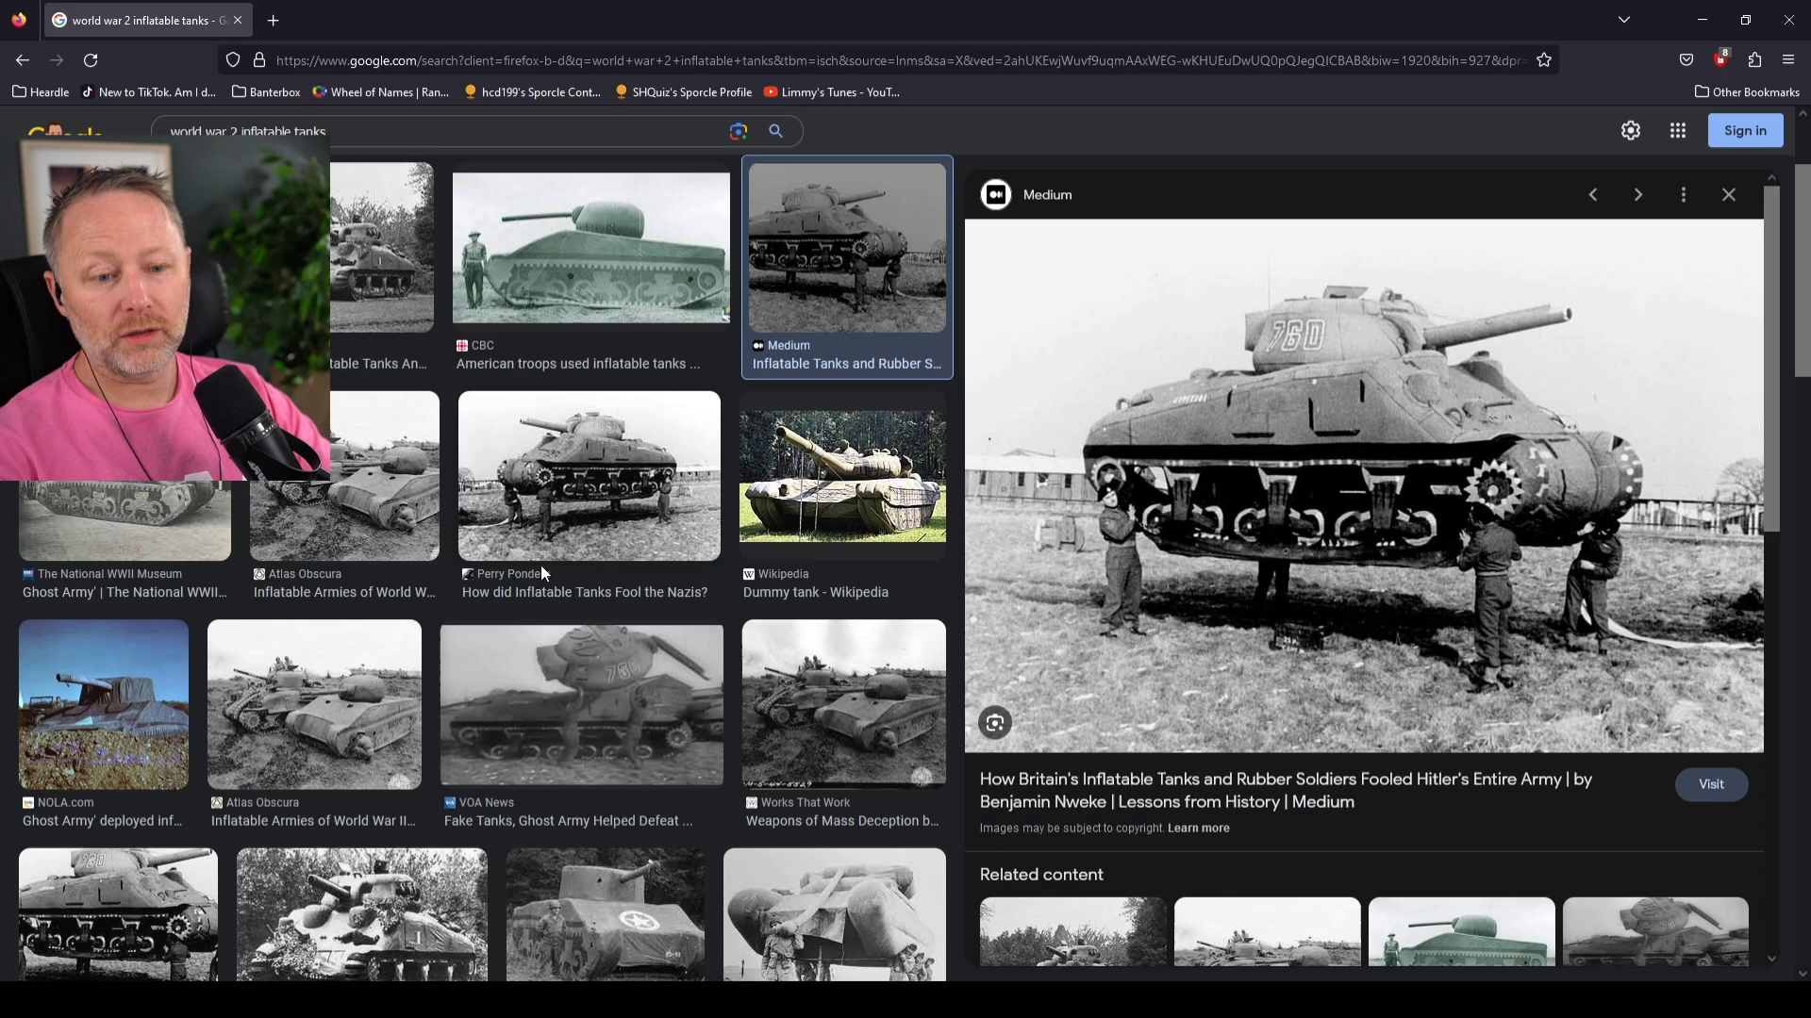
Preview the Atlas Obscura, National WWII Museum Ghost Army, then Wikipedia dummy tank photos
click(331, 661)
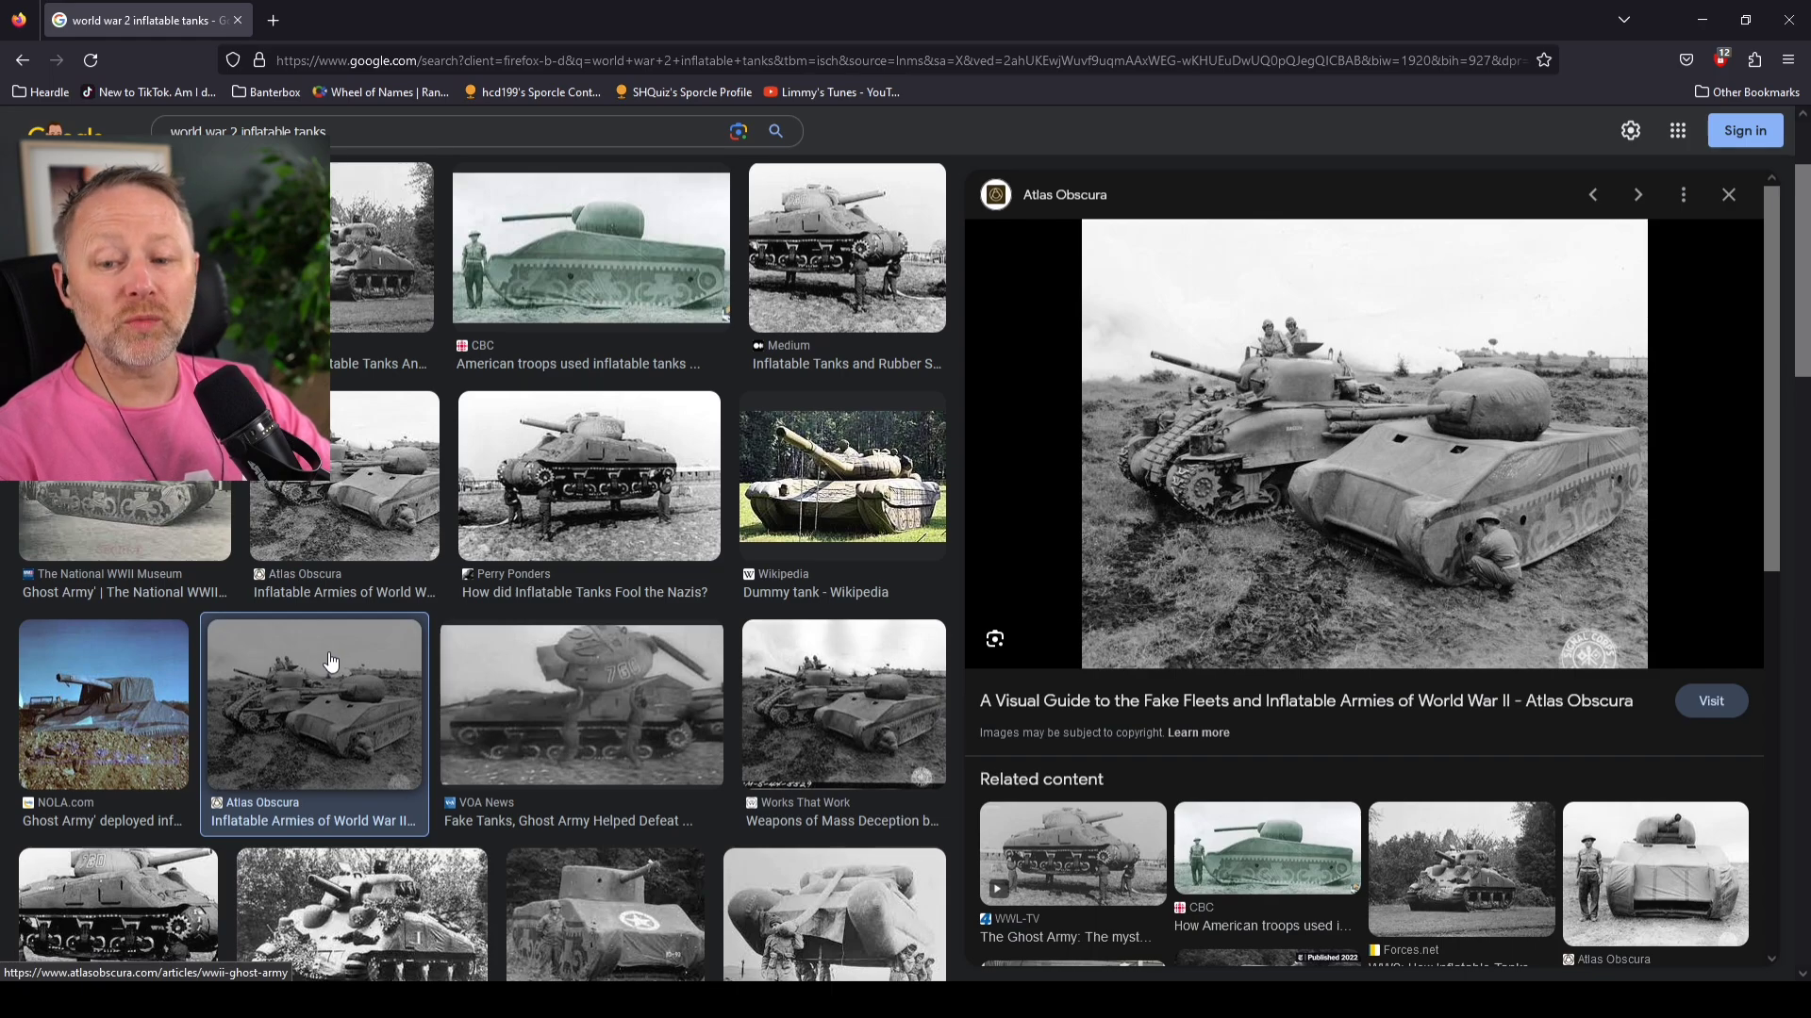
click(163, 493)
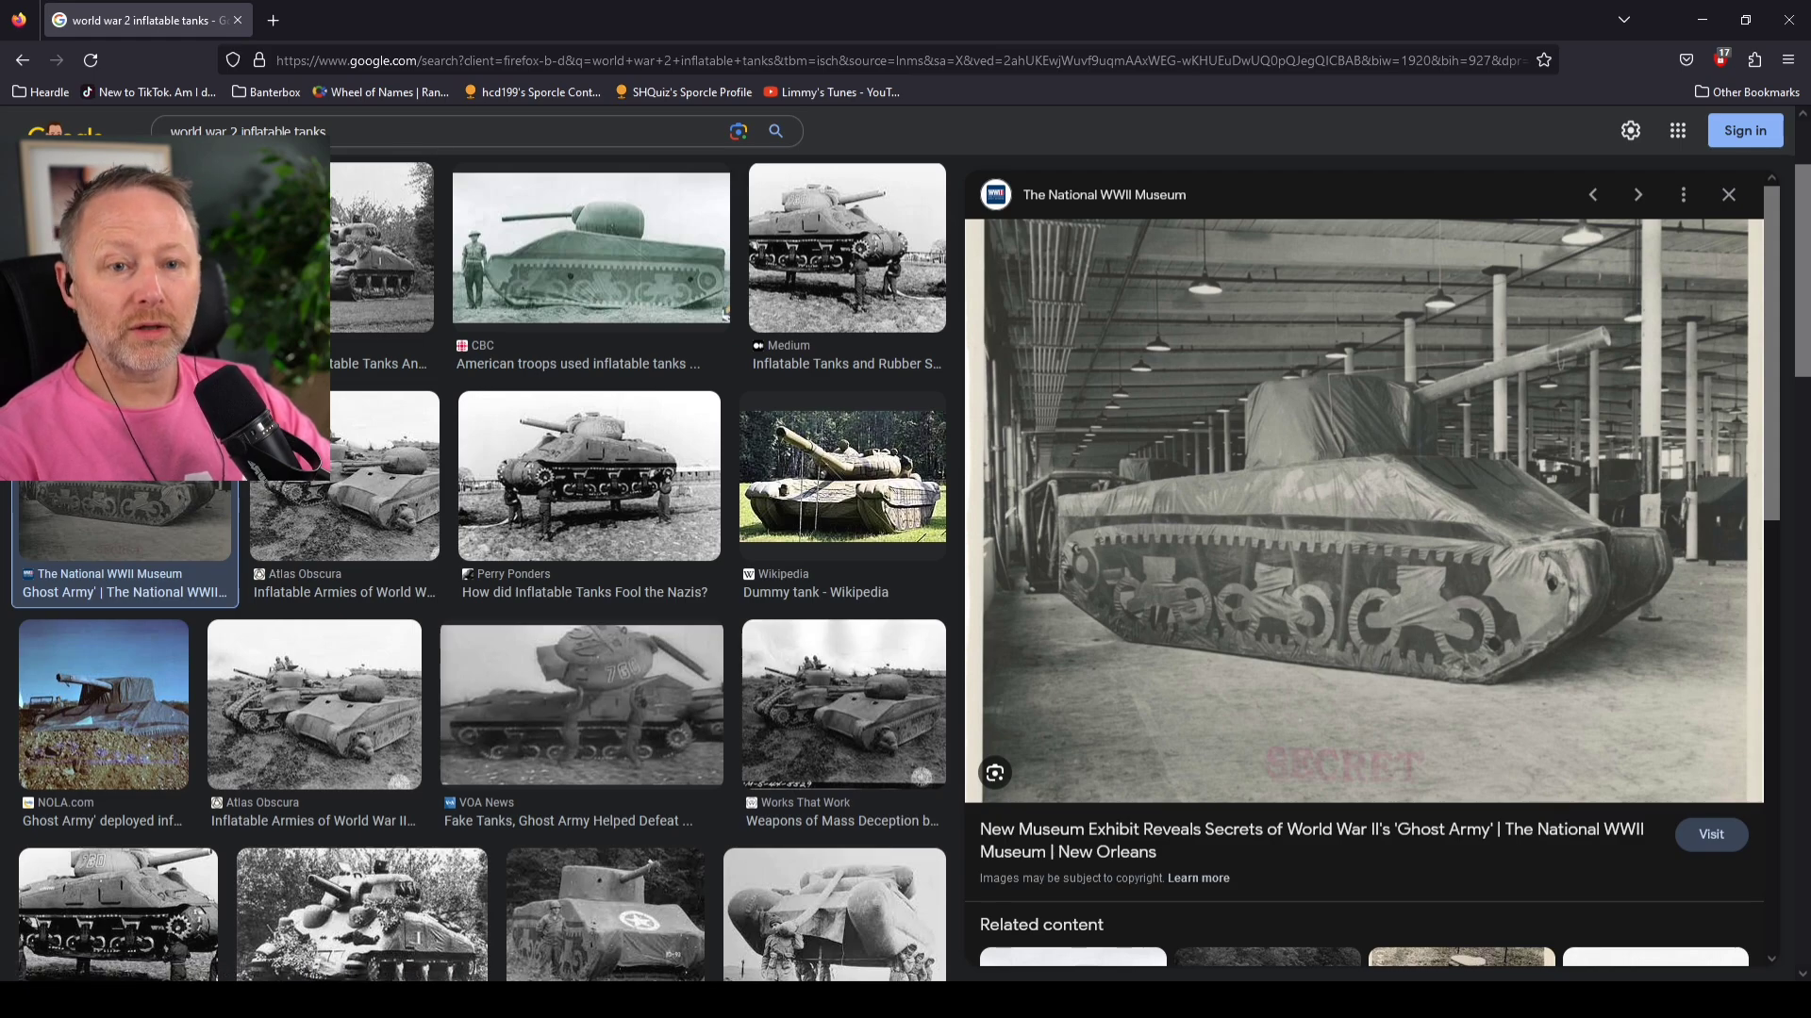
click(842, 477)
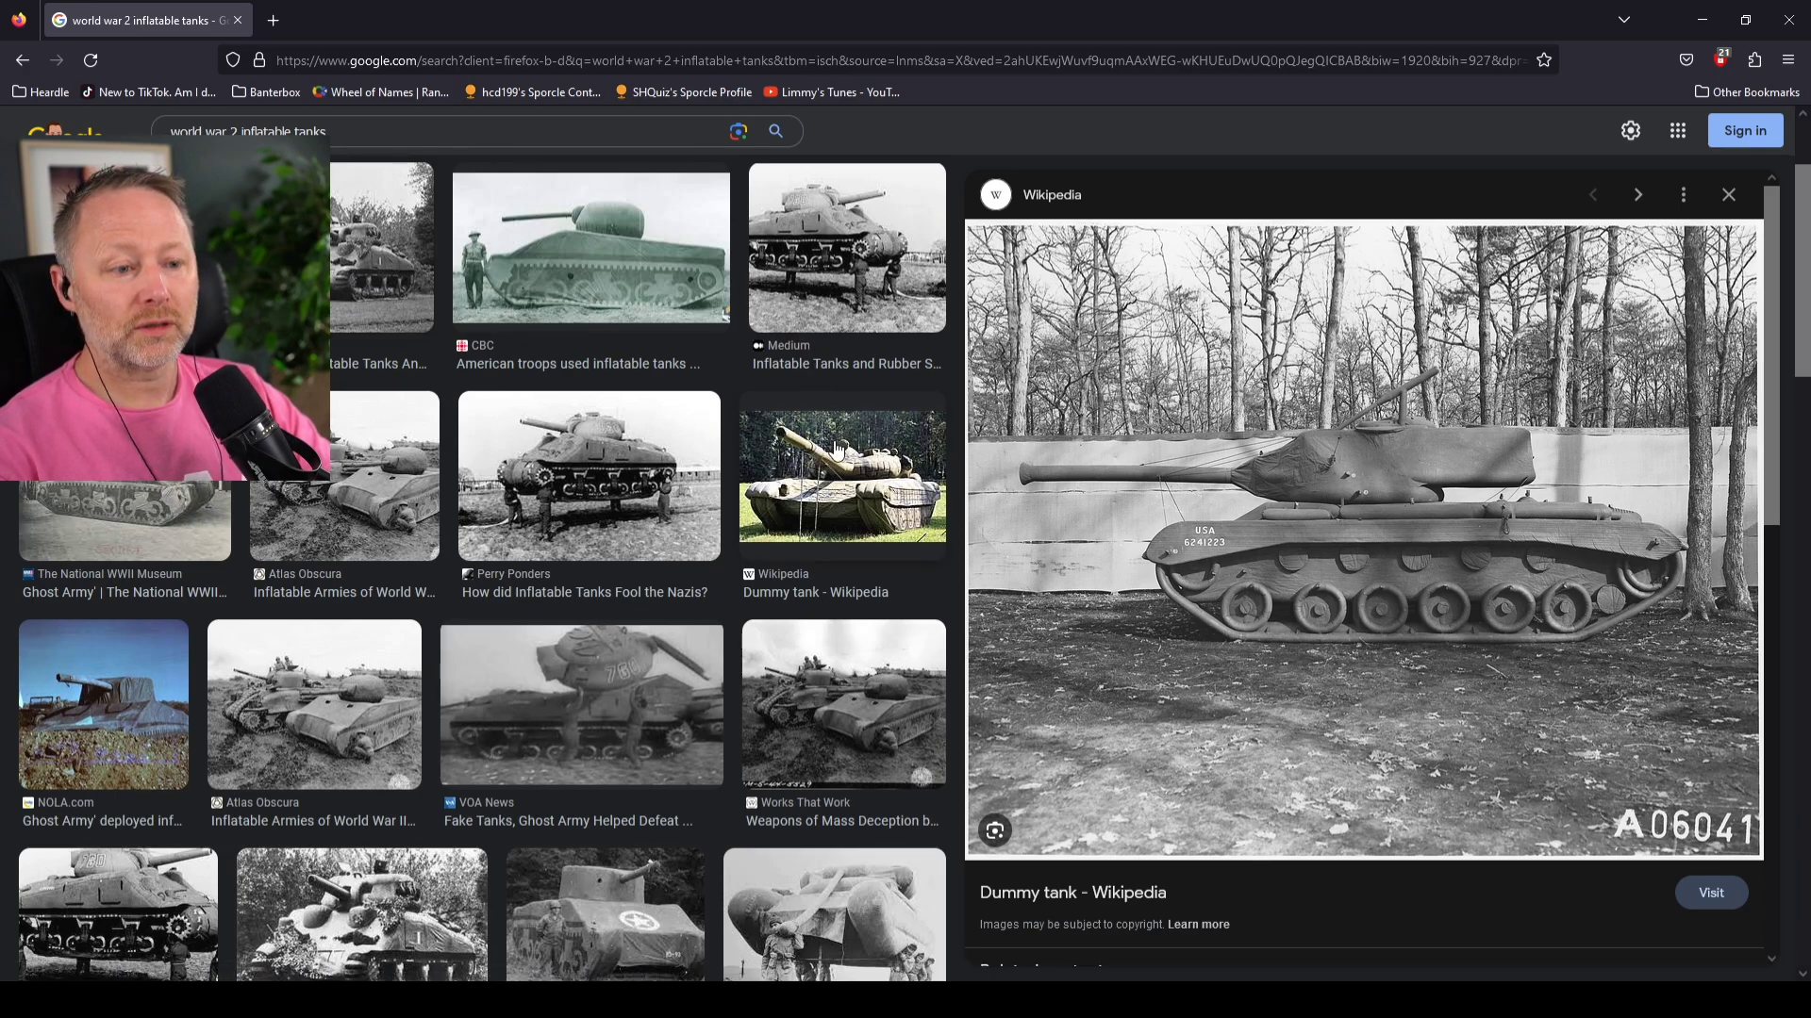
scroll(707, 443, down, 2)
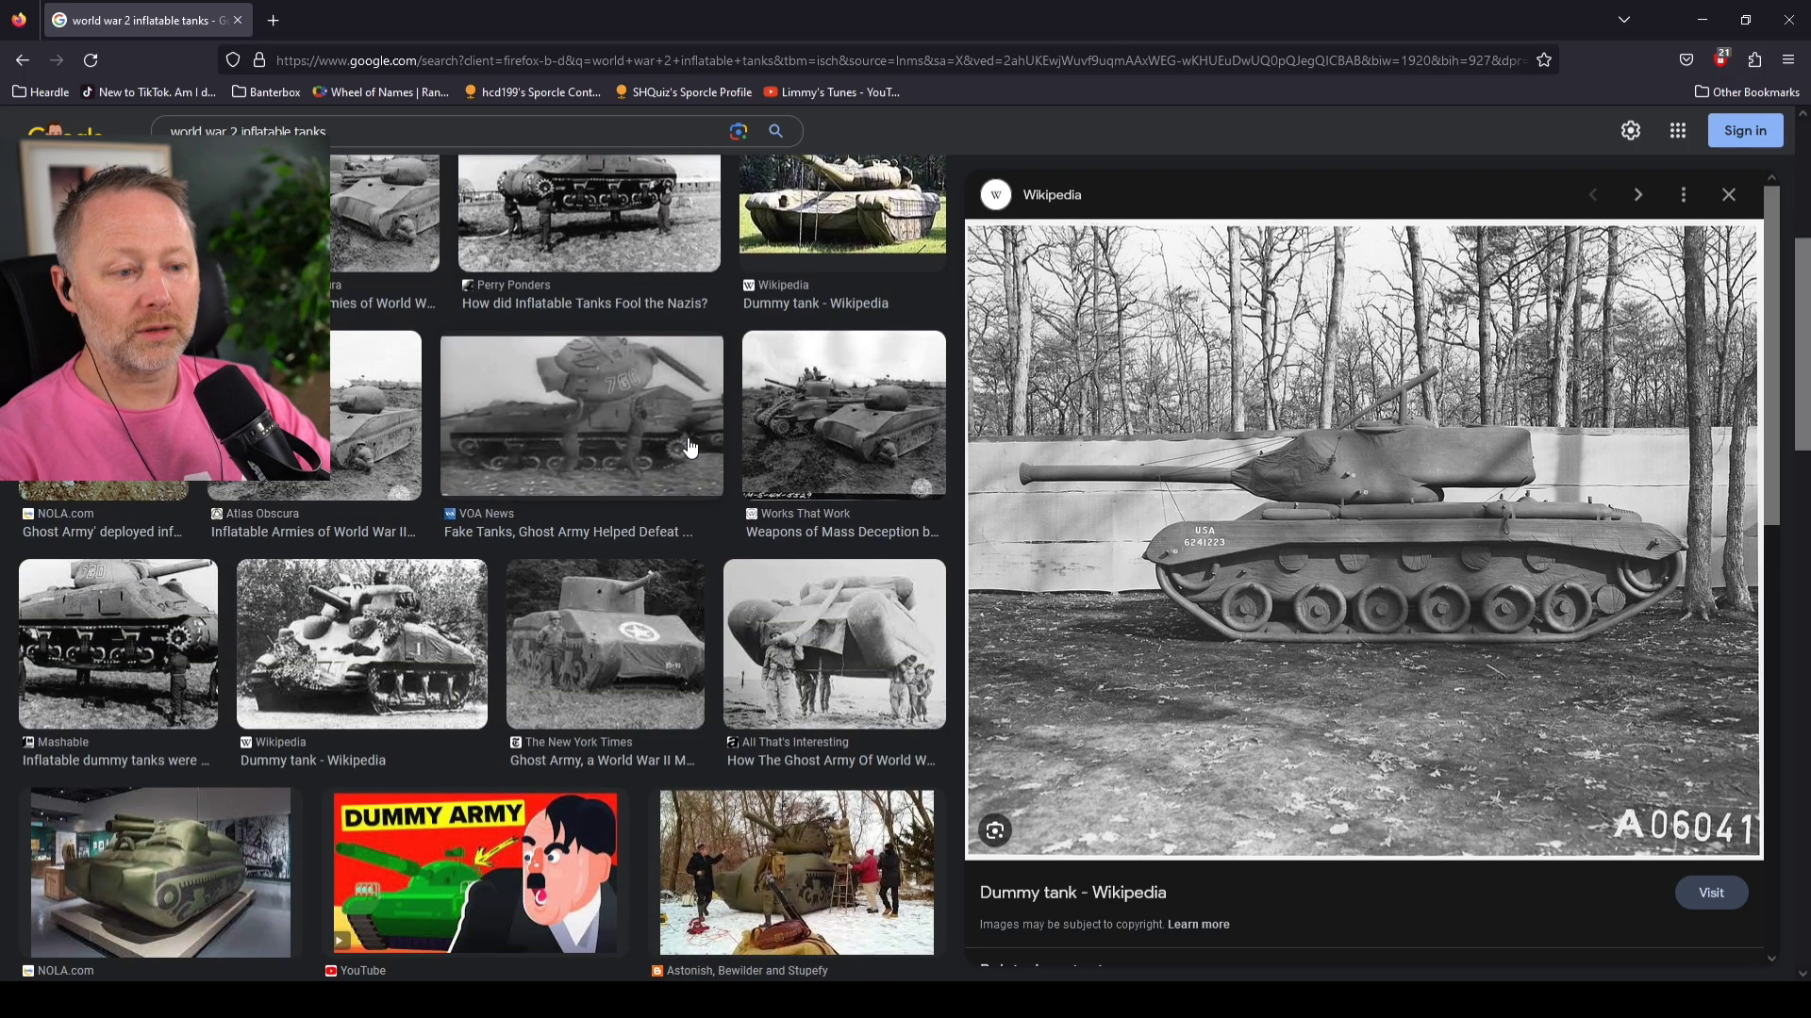
Preview the All That's Interesting photo of Ghost Army soldiers carrying an inflatable tank
click(829, 630)
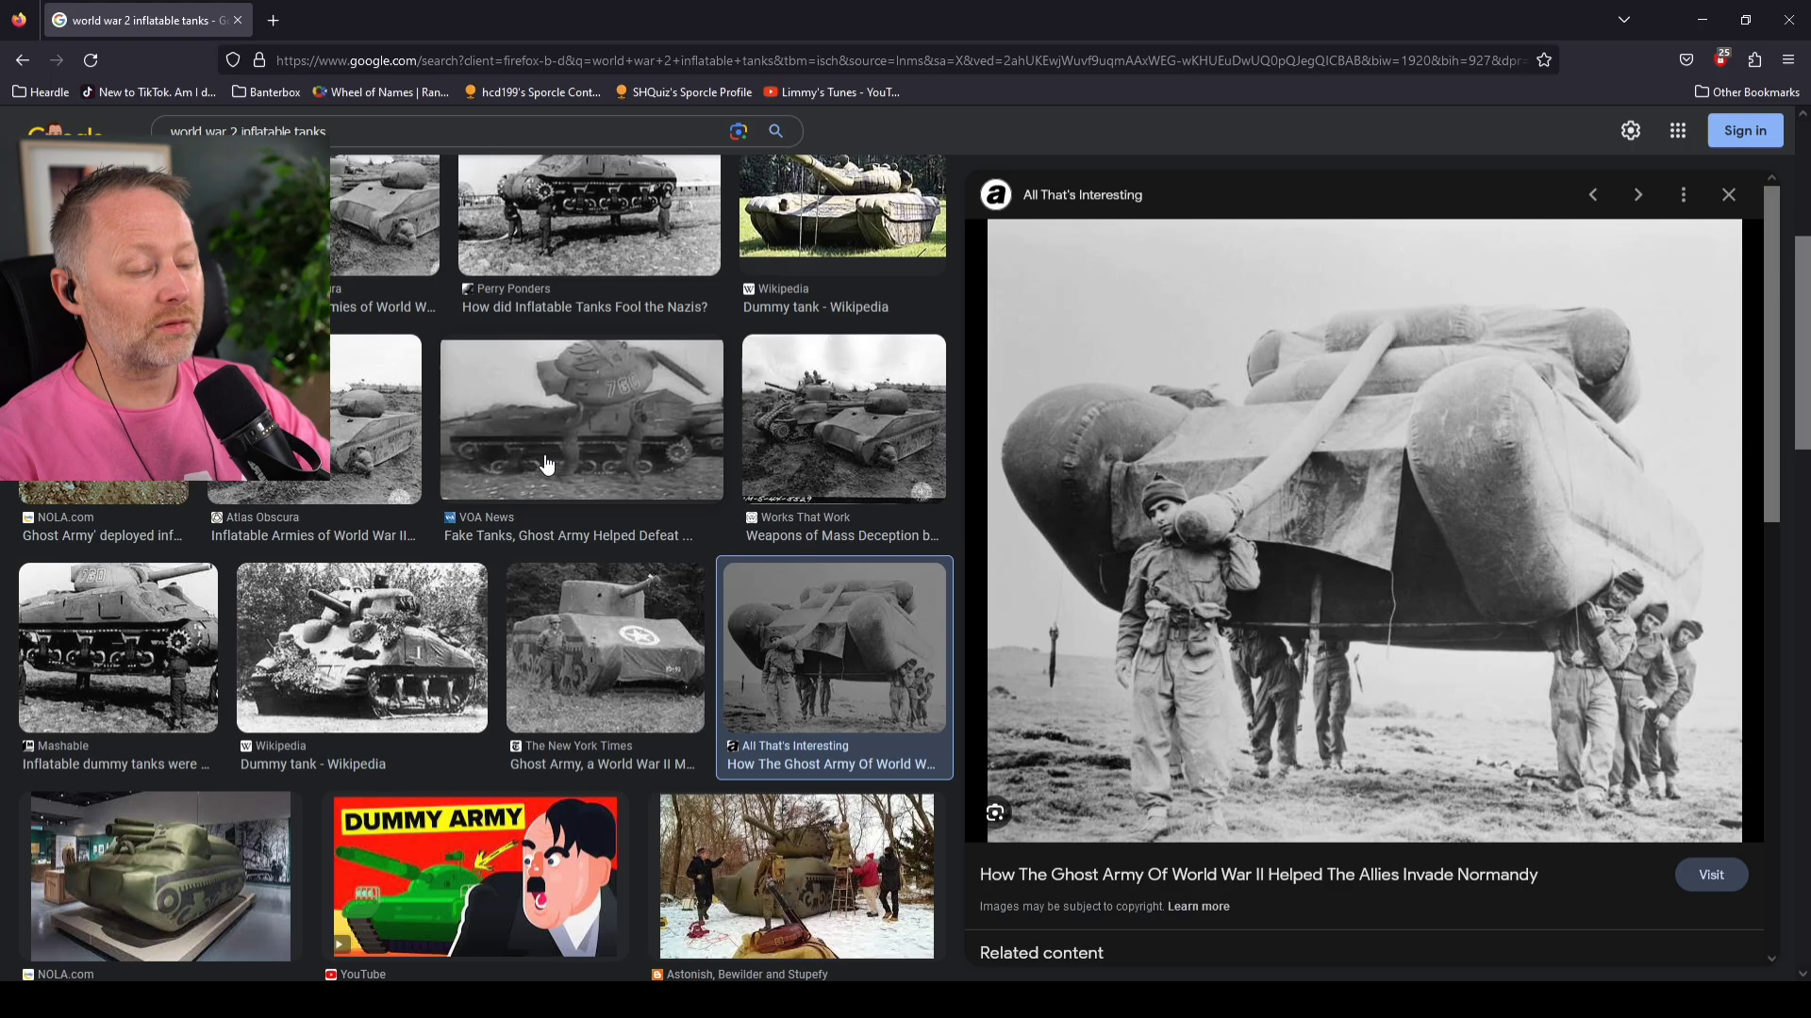
scroll(708, 566, up, 5)
scroll(850, 468, down, 3)
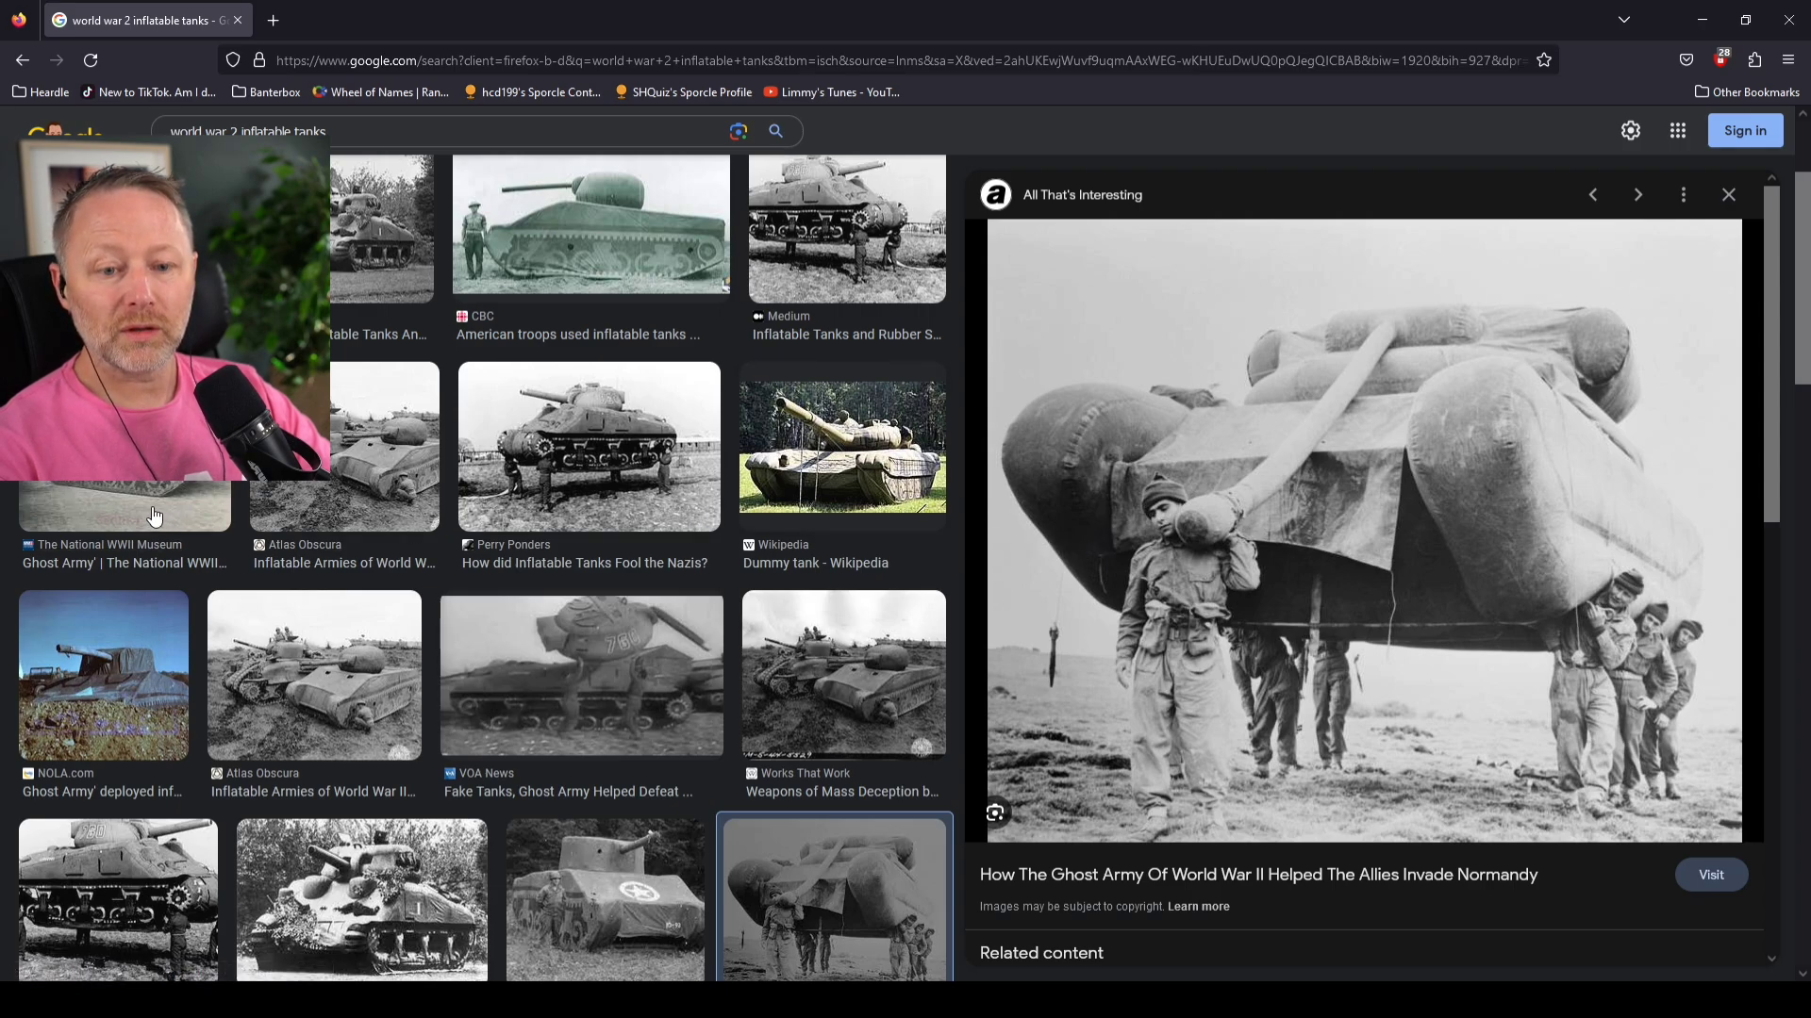
scroll(153, 512, down, 1)
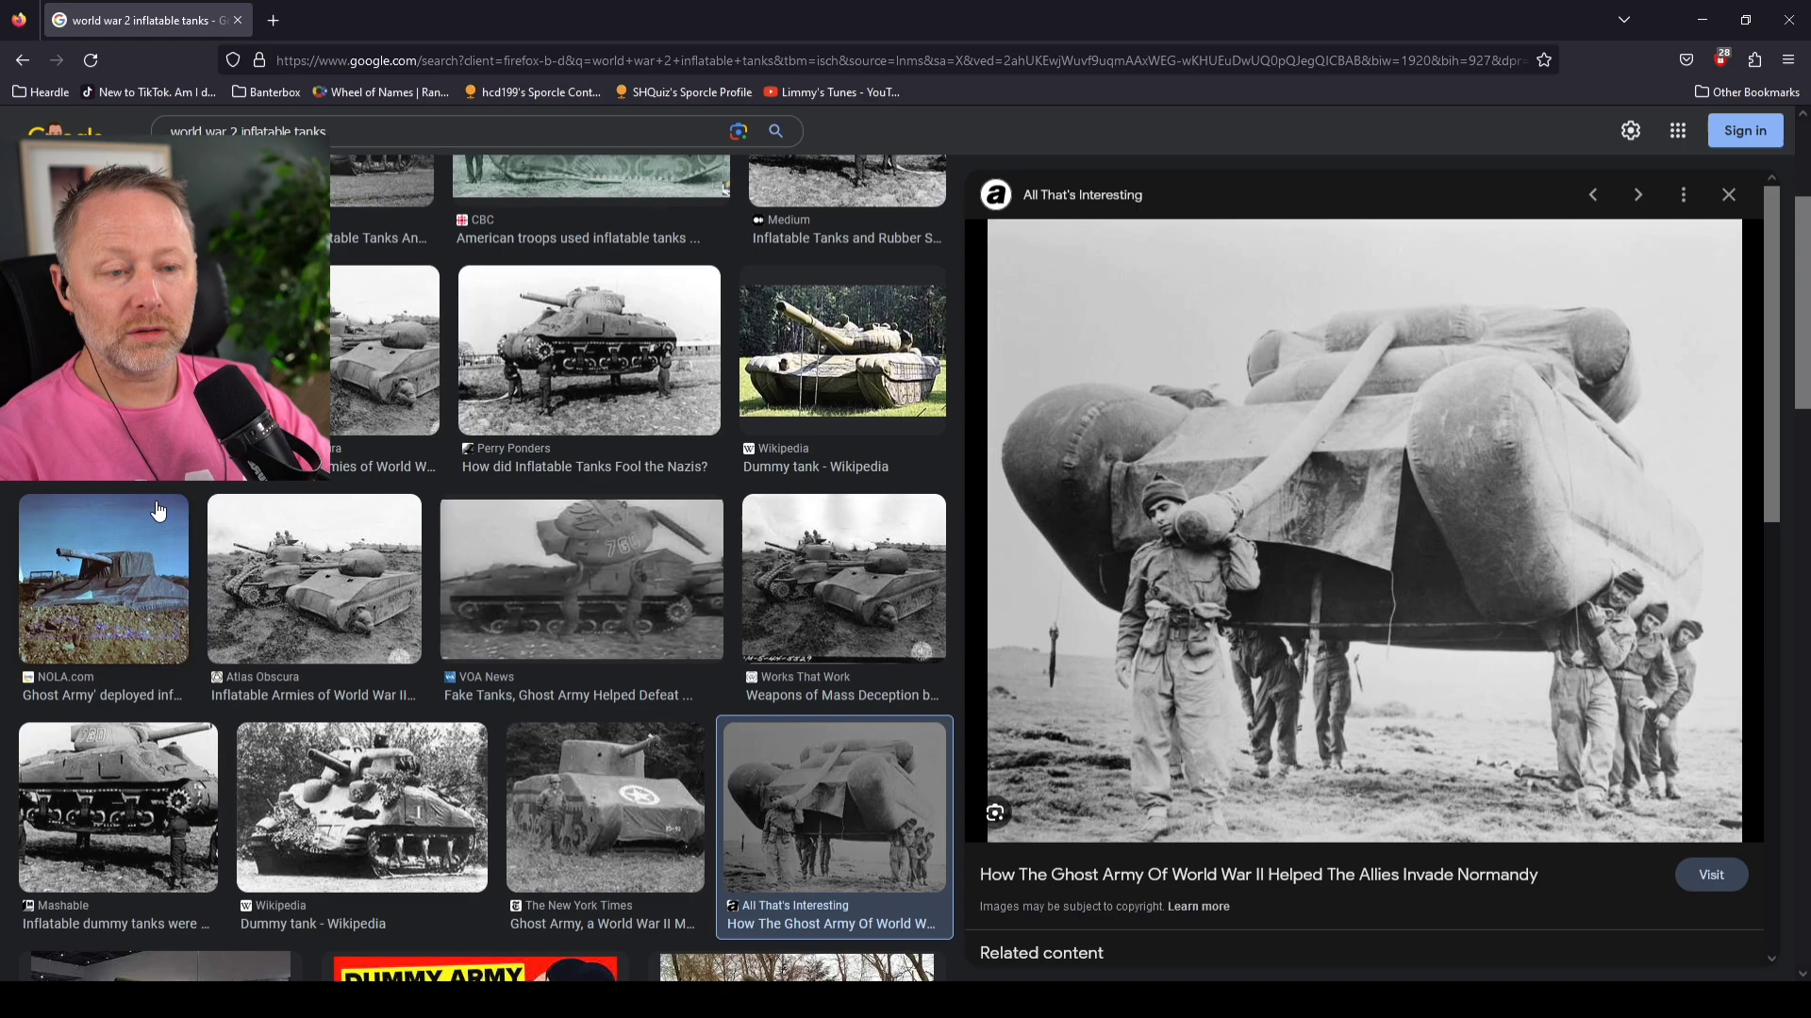
scroll(166, 492, up, 3)
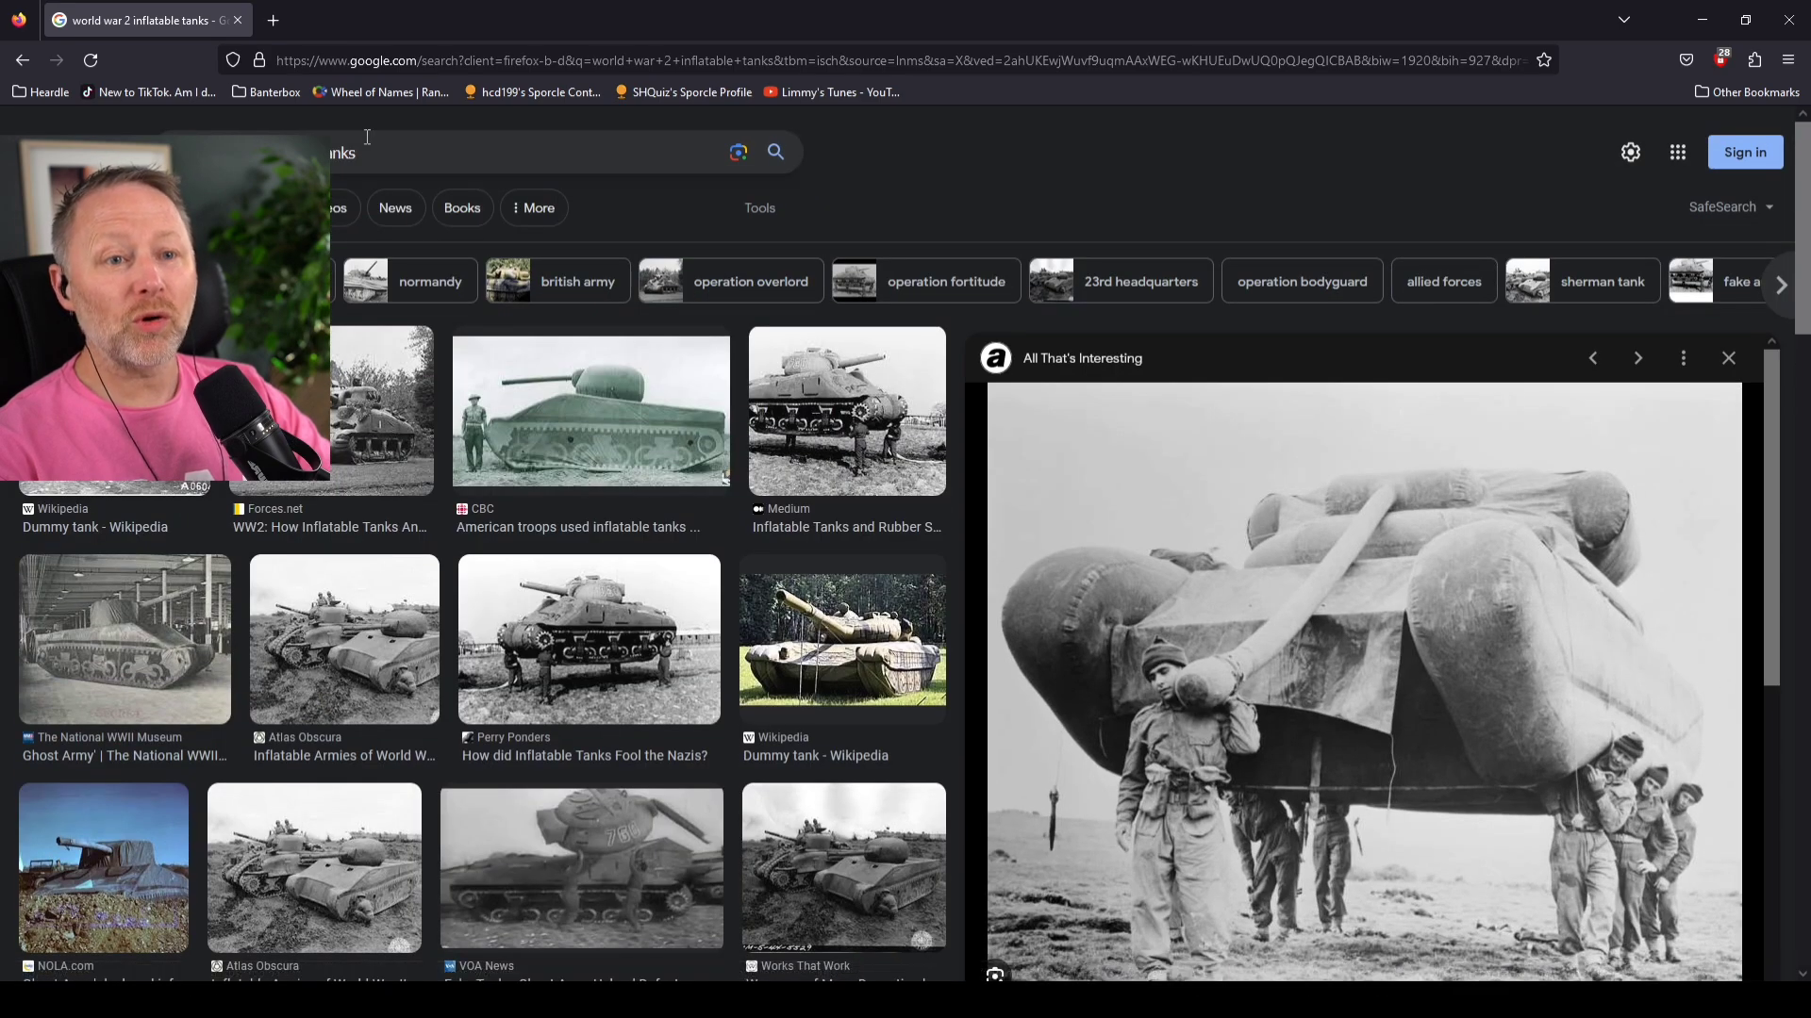
Select the Google Images URL and place the caret at its 'q=world' query
click(403, 60)
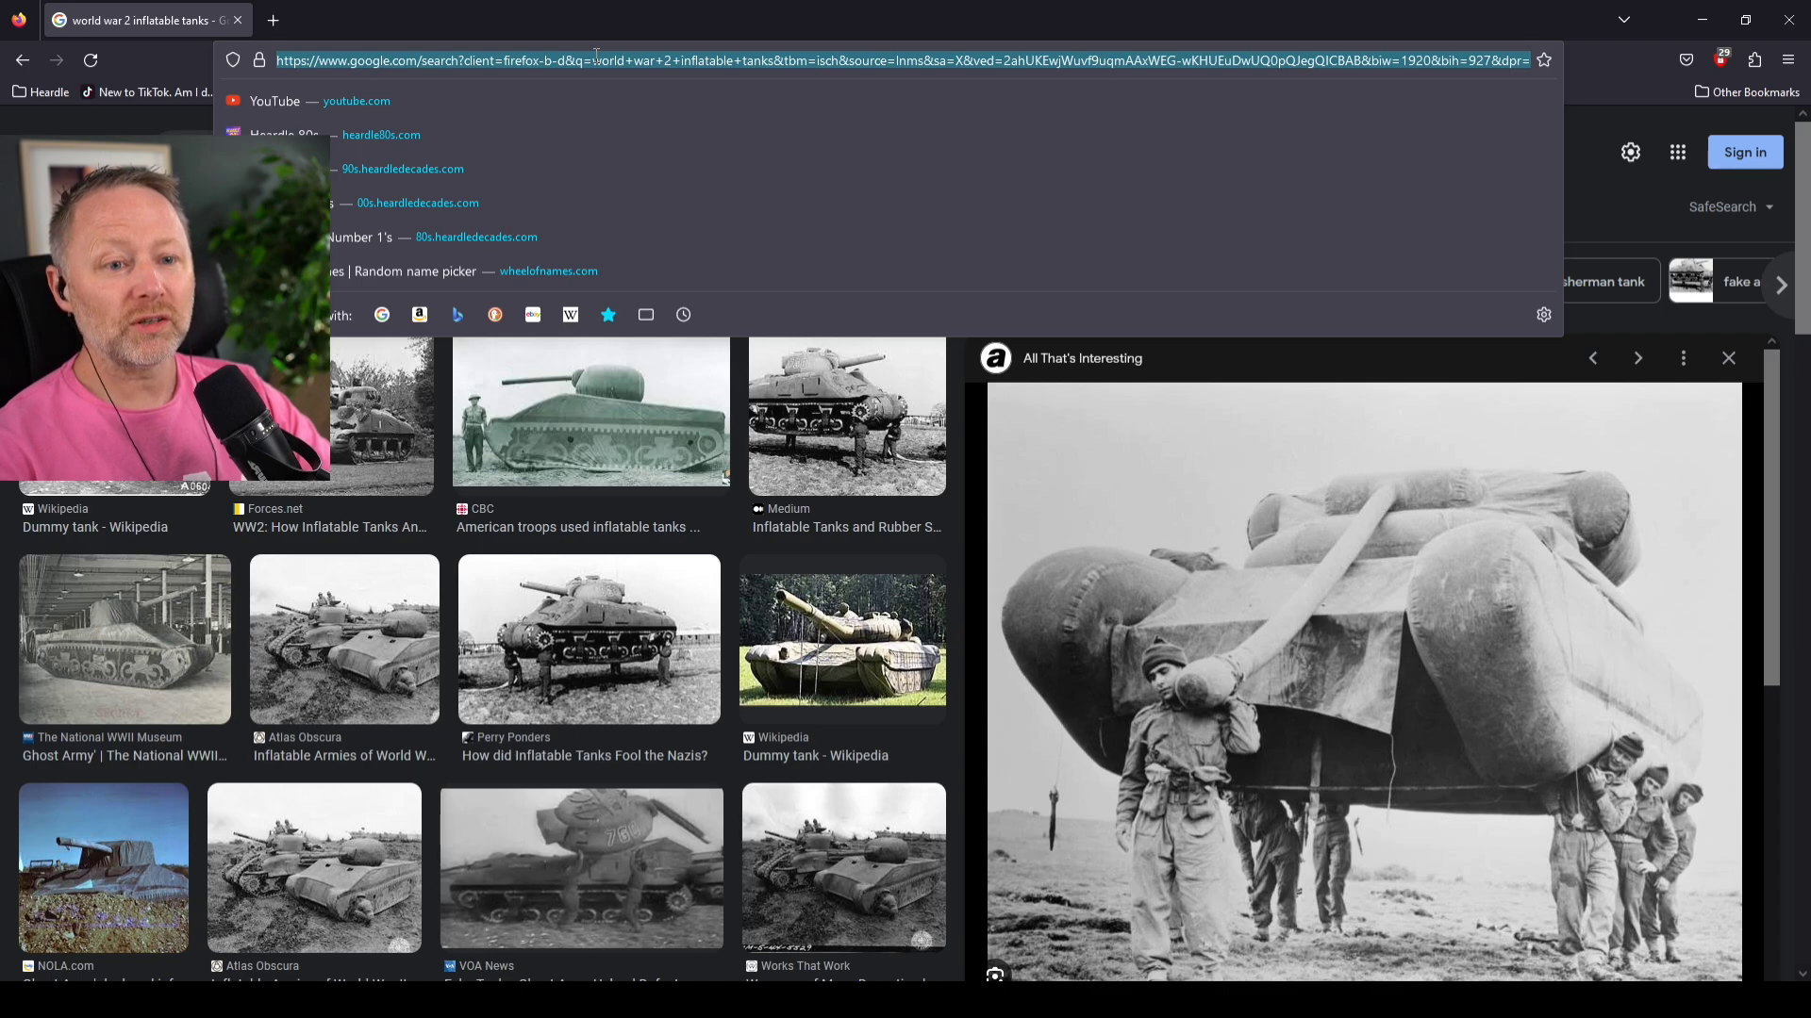
click(596, 60)
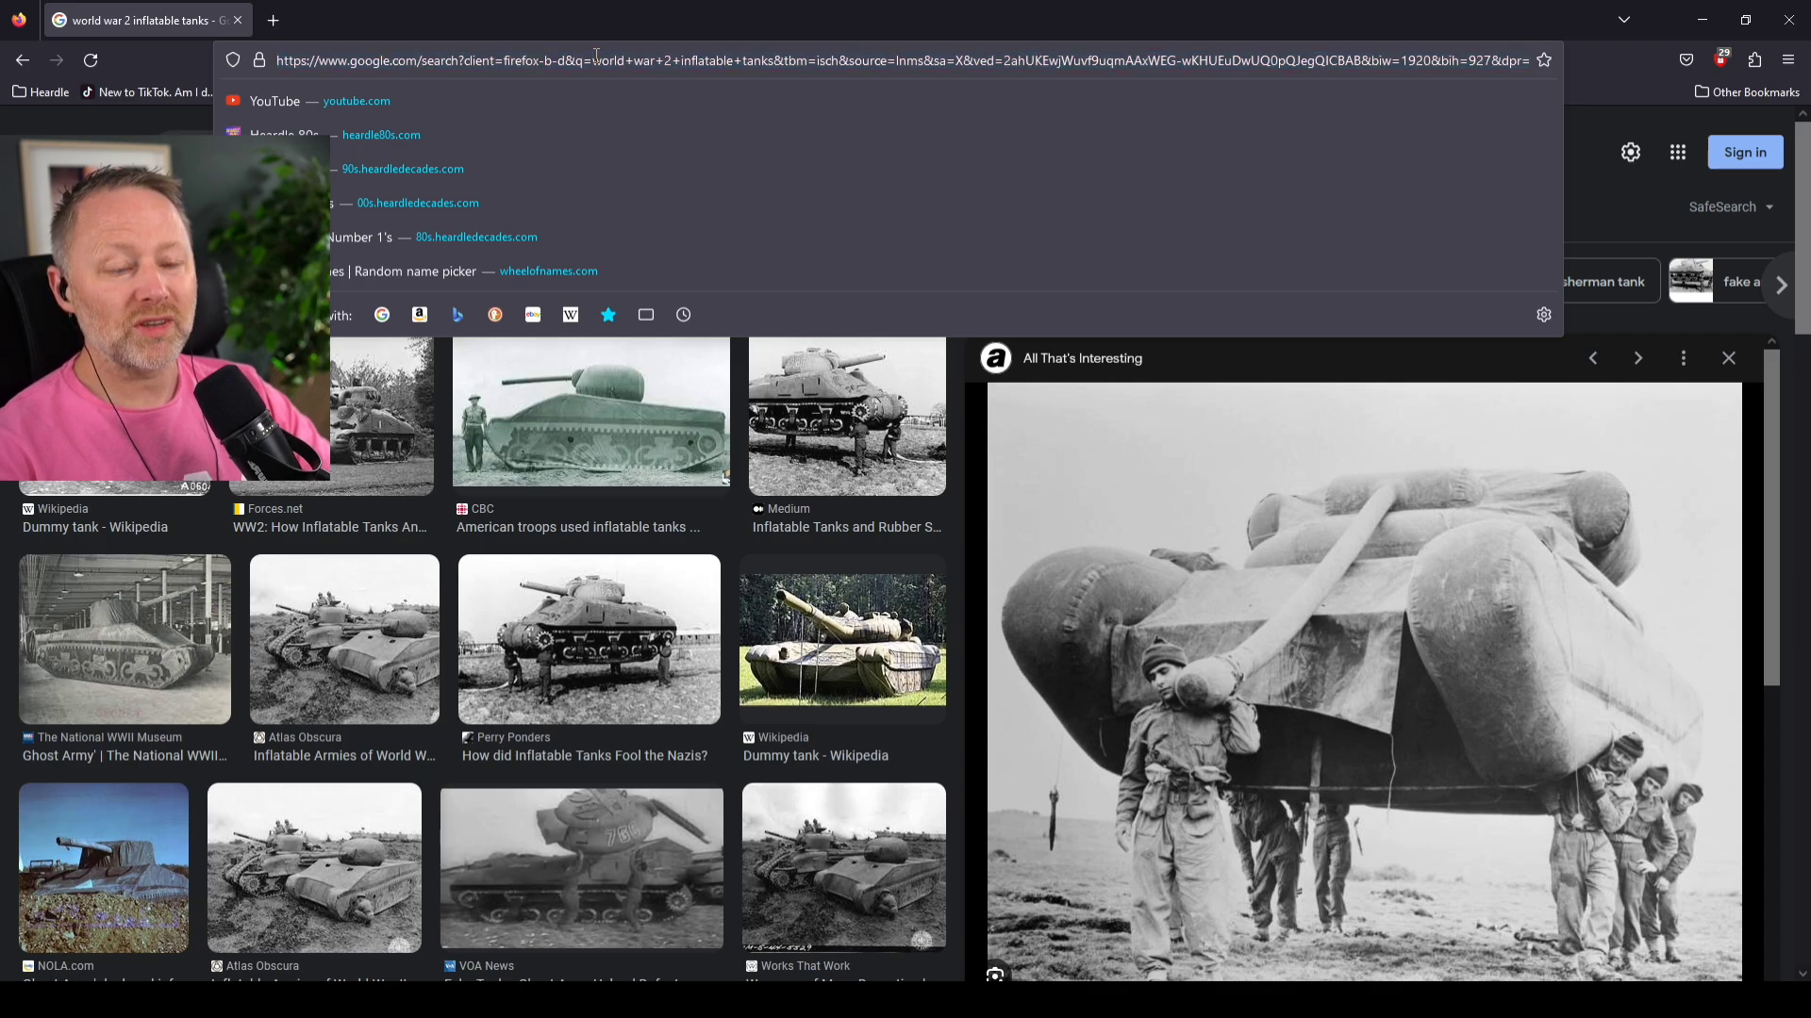